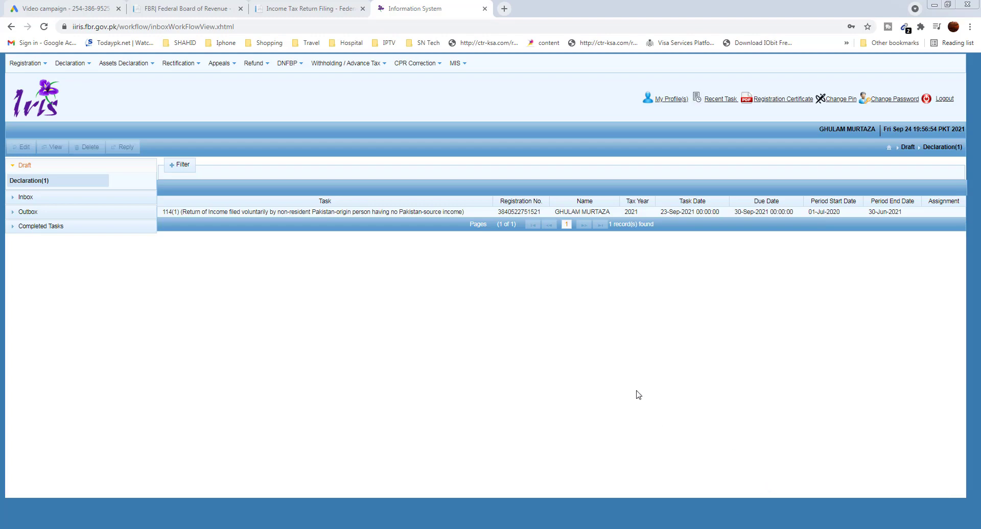
pyautogui.click(72, 64)
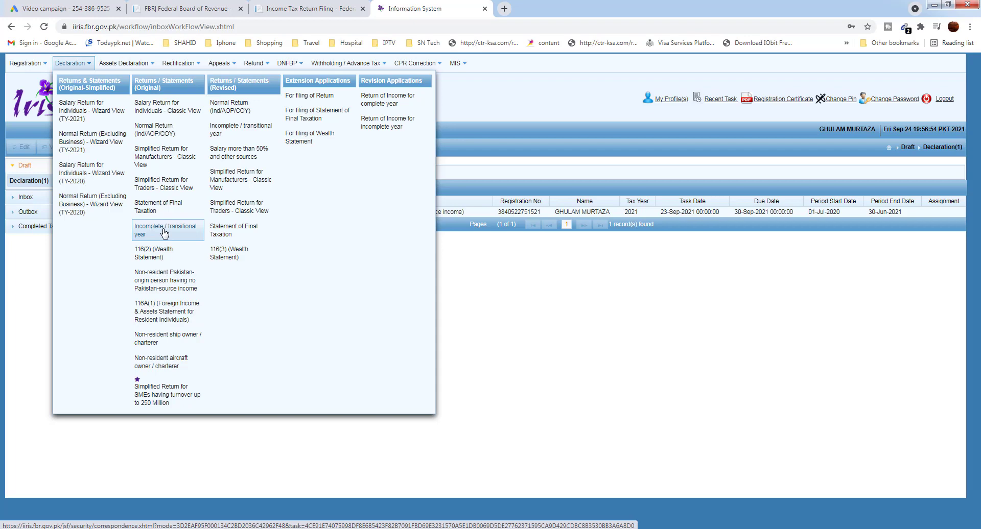
pyautogui.click(508, 326)
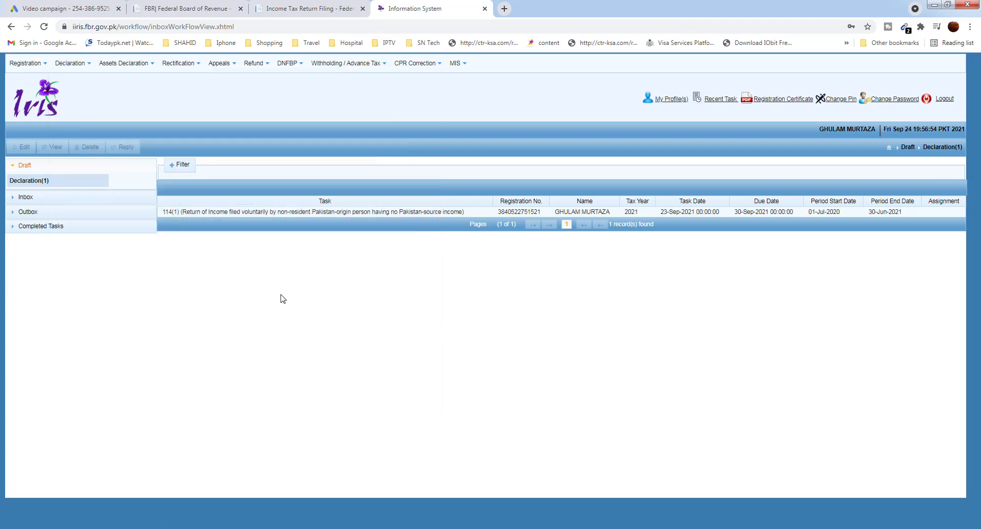
# Step: Open the drafted 2021 return of income for non-resident Pakistan-origin persons for editing
pyautogui.click(20, 183)
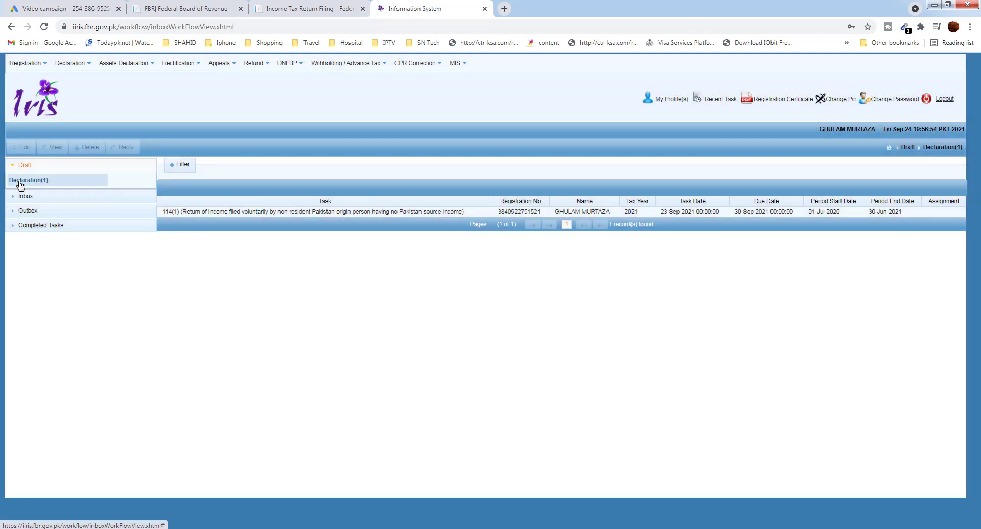
pyautogui.click(208, 214)
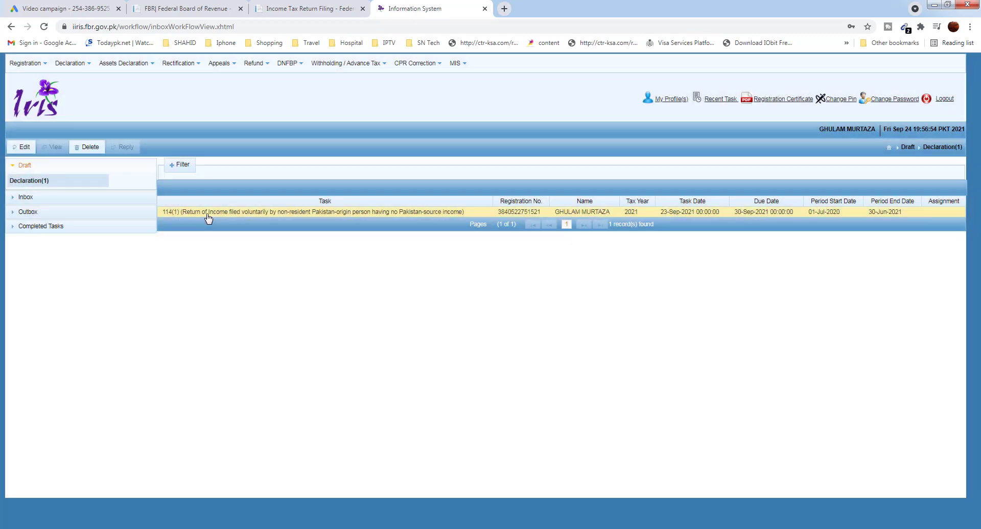
pyautogui.click(25, 149)
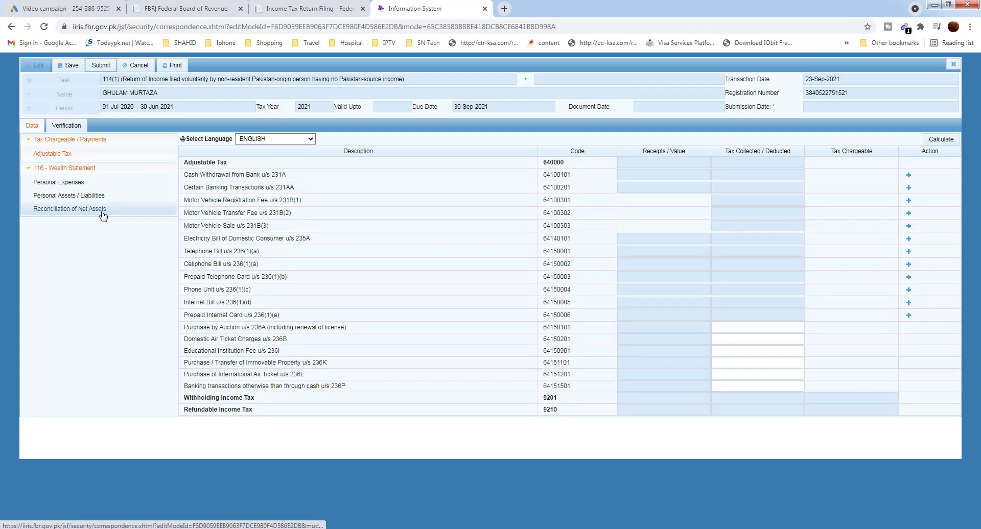
# Step: Set Inheritance to 2,000,000 in the Reconciliation of Net Assets and recalculate
pyautogui.click(103, 216)
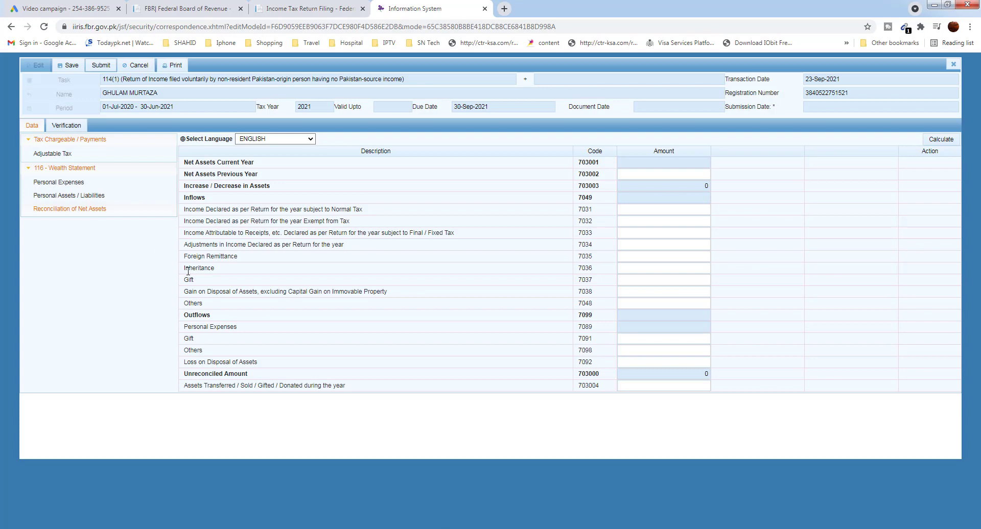
pyautogui.moveTo(185, 269); pyautogui.dragTo(220, 270)
pyautogui.click(219, 280)
pyautogui.click(626, 280)
pyautogui.click(632, 270)
pyautogui.write('2000000')
pyautogui.click(764, 284)
pyautogui.click(935, 141)
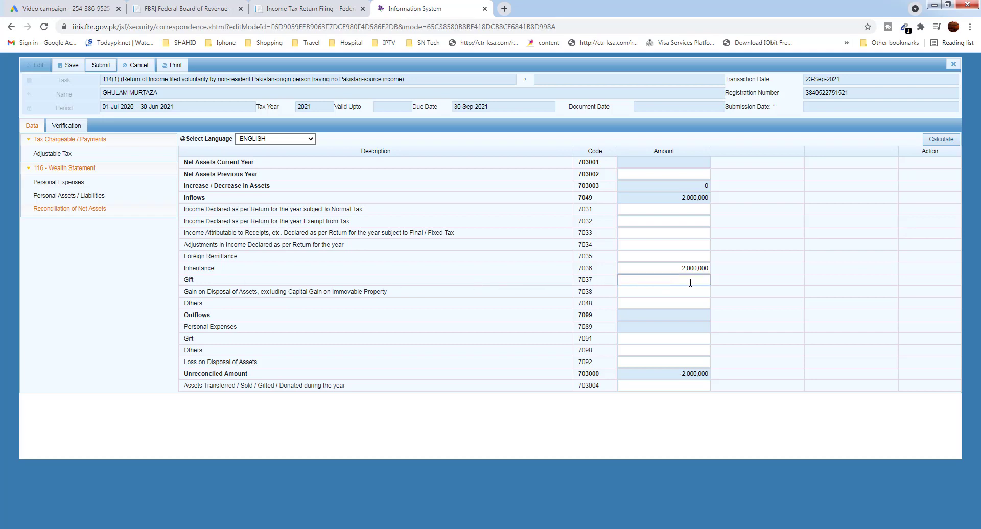
# Step: Set the Gift amount under Inflows to 1,000,000 and recalculate the reconciliation
pyautogui.click(691, 283)
pyautogui.write('1000000')
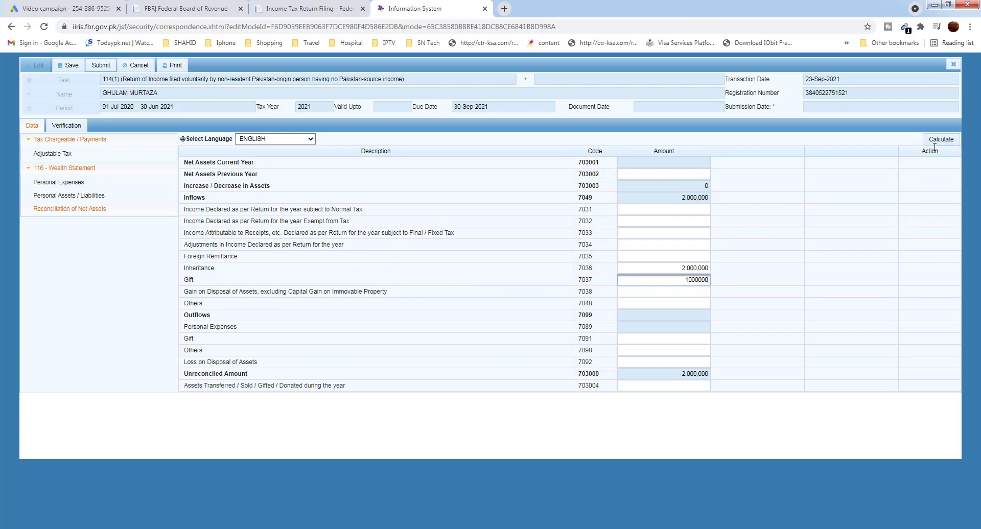
pyautogui.click(936, 143)
pyautogui.click(937, 146)
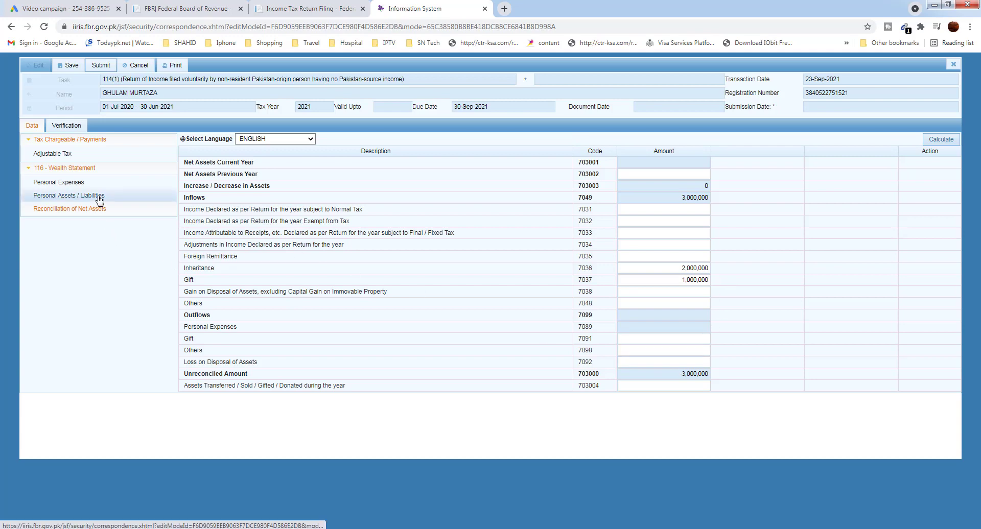
# Step: Add an Investment (Non-Business) entry under Personal Assets / Liabilities with 111 as both investment and contents
pyautogui.click(100, 197)
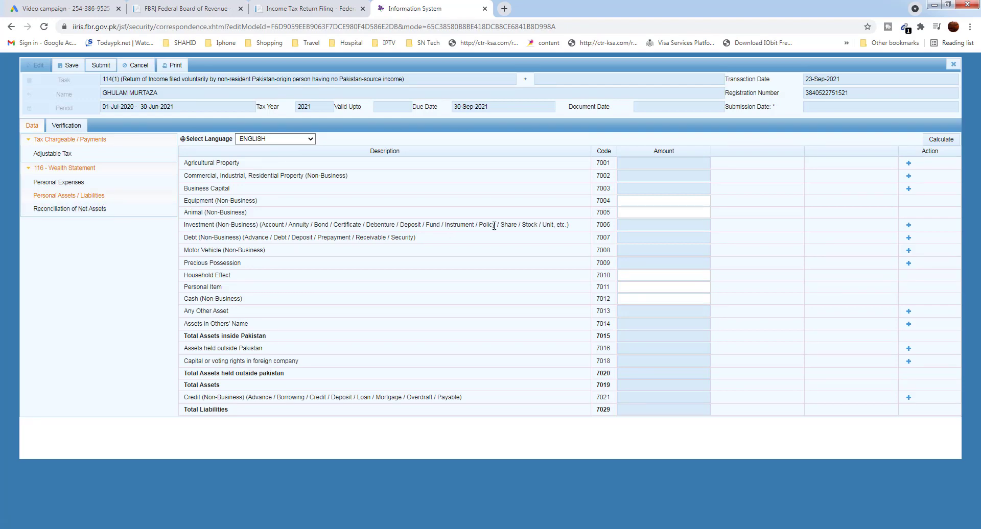
pyautogui.click(909, 226)
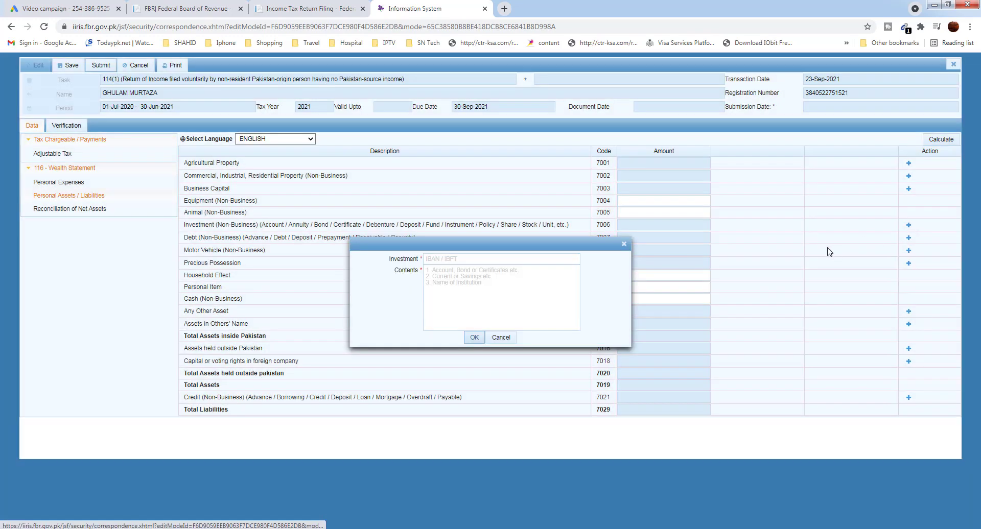
pyautogui.click(495, 261)
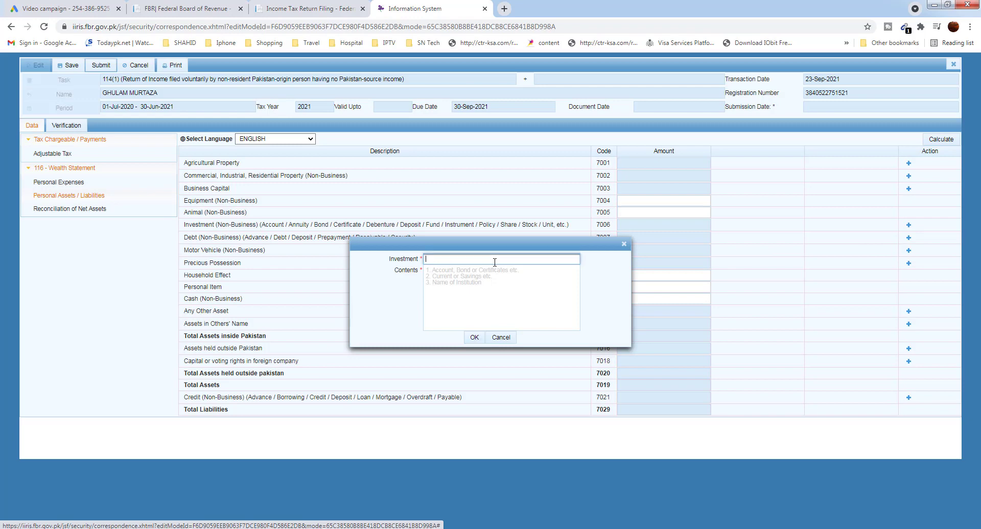
pyautogui.write('111')
pyautogui.click(493, 284)
pyautogui.write('111')
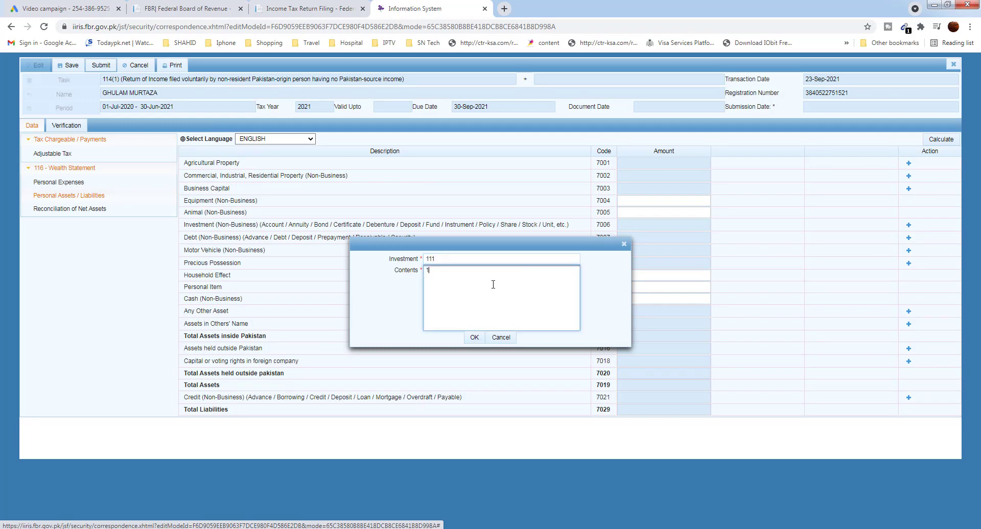
pyautogui.click(474, 338)
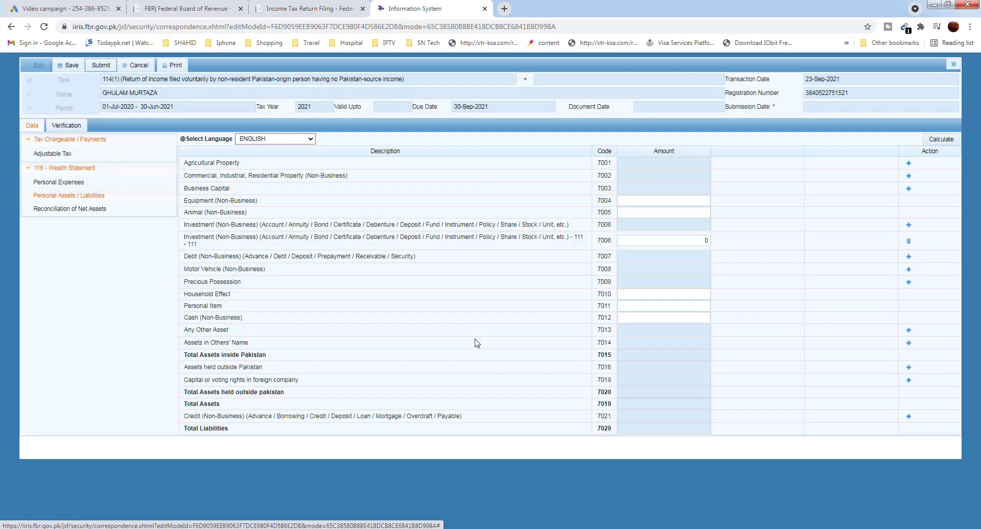
# Step: Set the new investment entry's amount to 3,000,000 and recalculate the assets
pyautogui.click(671, 243)
pyautogui.moveTo(672, 243); pyautogui.dragTo(719, 244)
pyautogui.write('3000000')
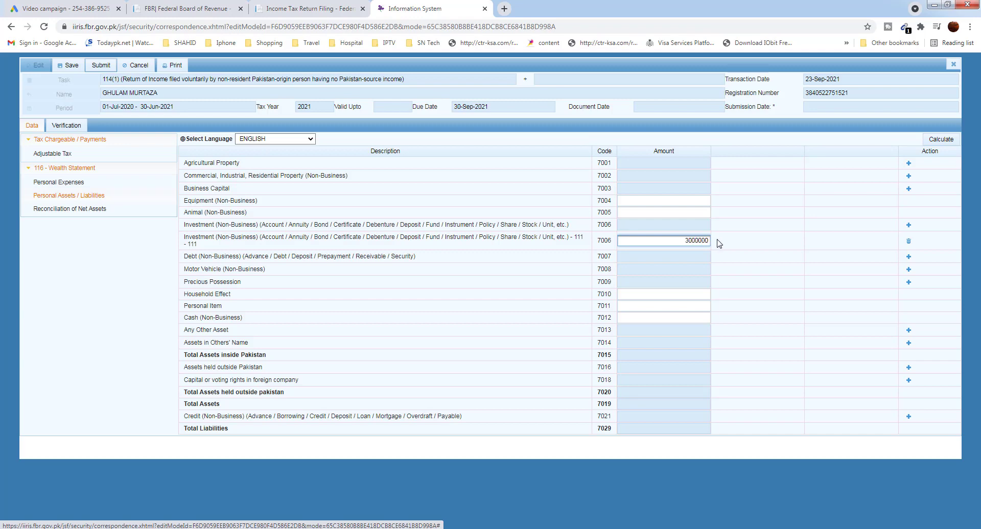
pyautogui.click(720, 244)
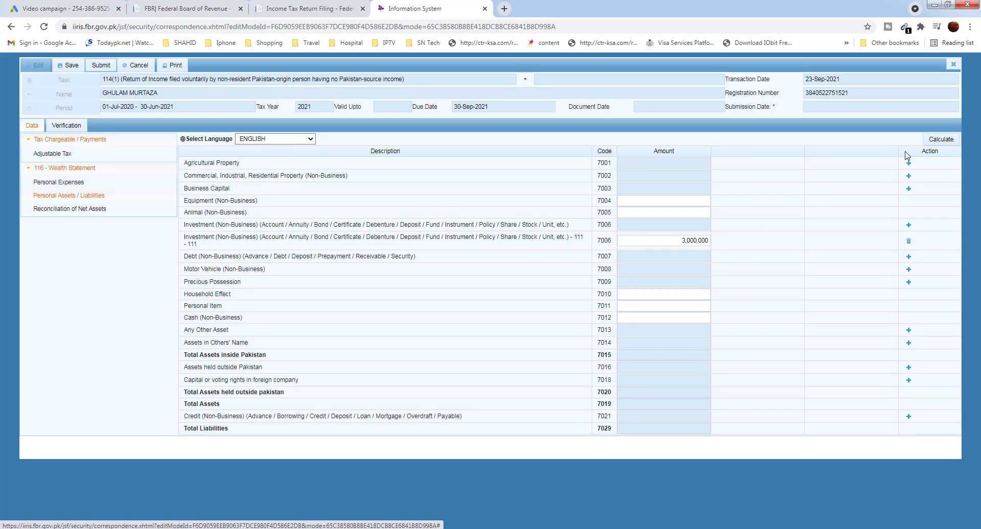
pyautogui.click(940, 140)
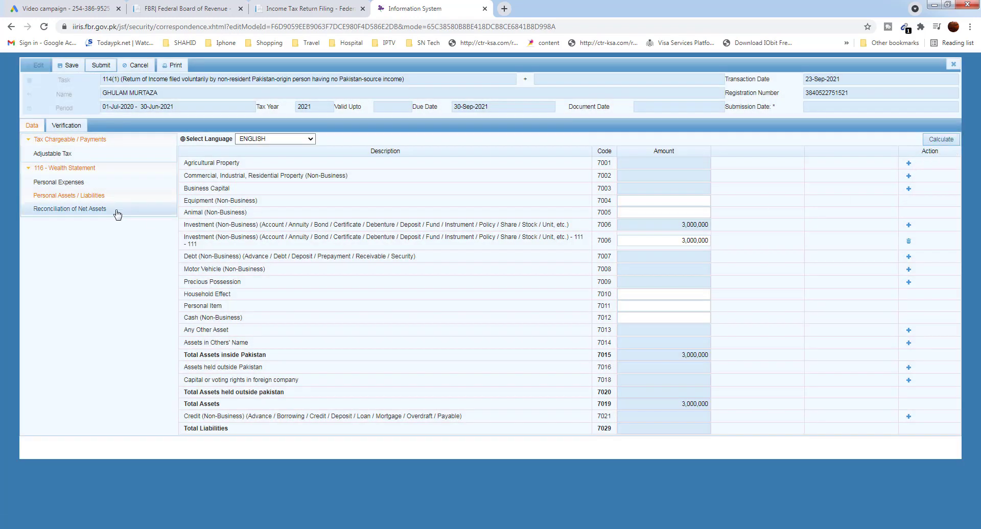
# Step: Check the Unreconciled Amount in the Reconciliation of Net Assets
pyautogui.click(111, 213)
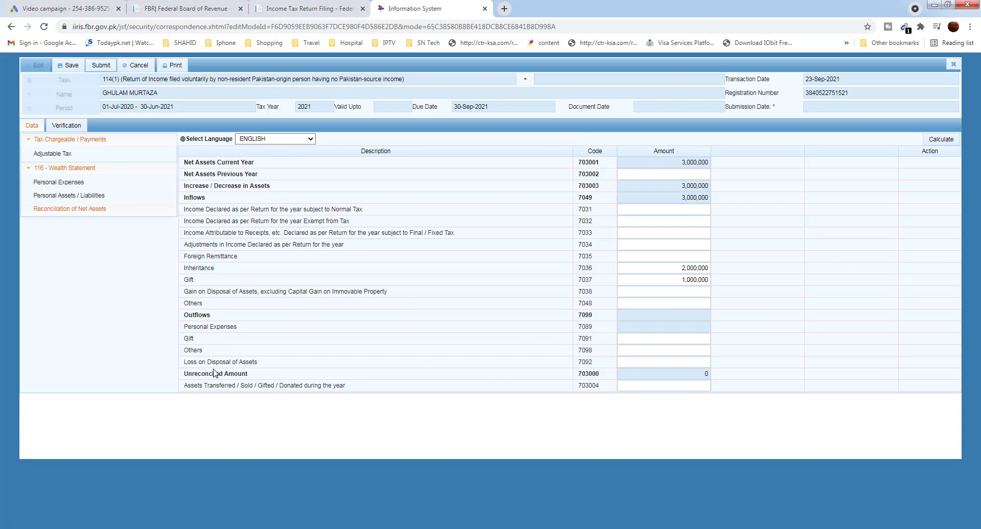
pyautogui.click(692, 375)
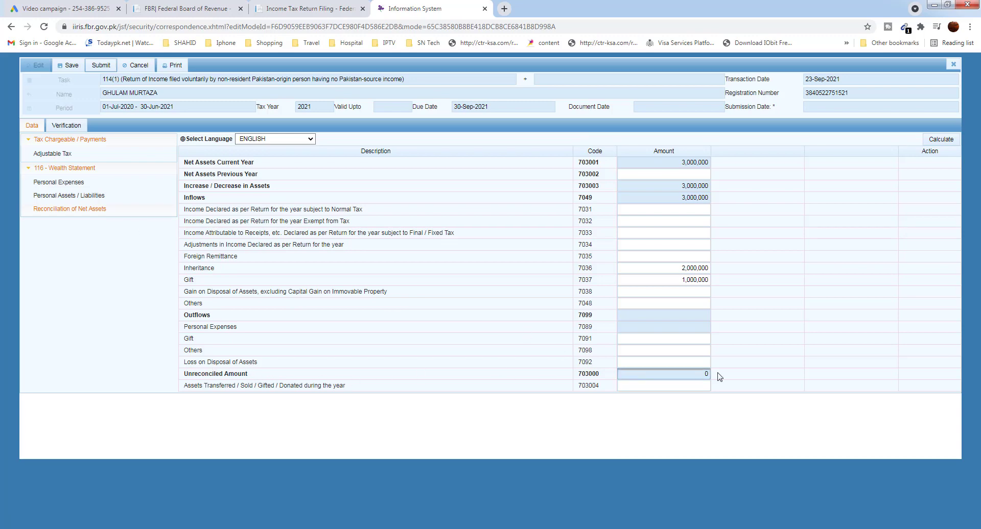
pyautogui.click(724, 378)
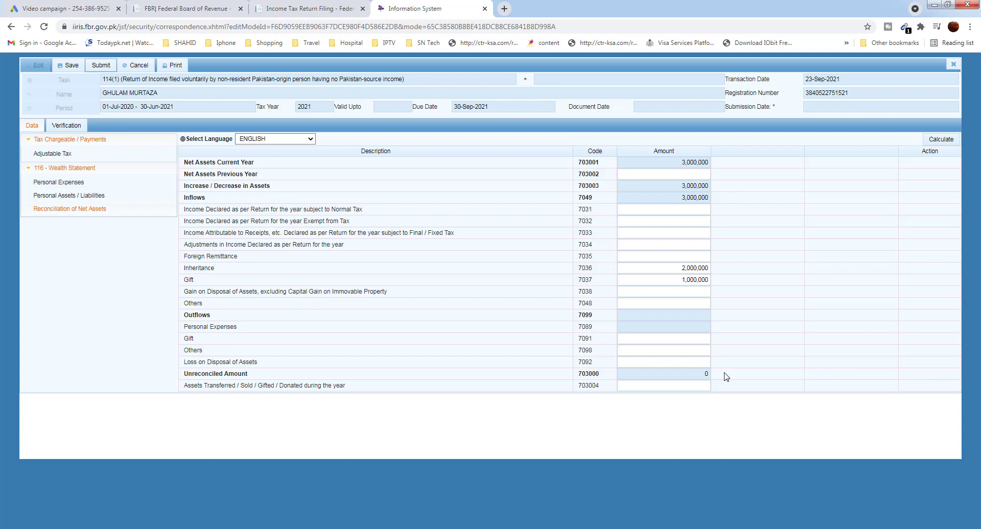
# Step: Clear the Inheritance and Gift amounts under Inflows and recalculate the reconciliation
pyautogui.moveTo(681, 269); pyautogui.dragTo(729, 283)
pyautogui.press('BackSpace')
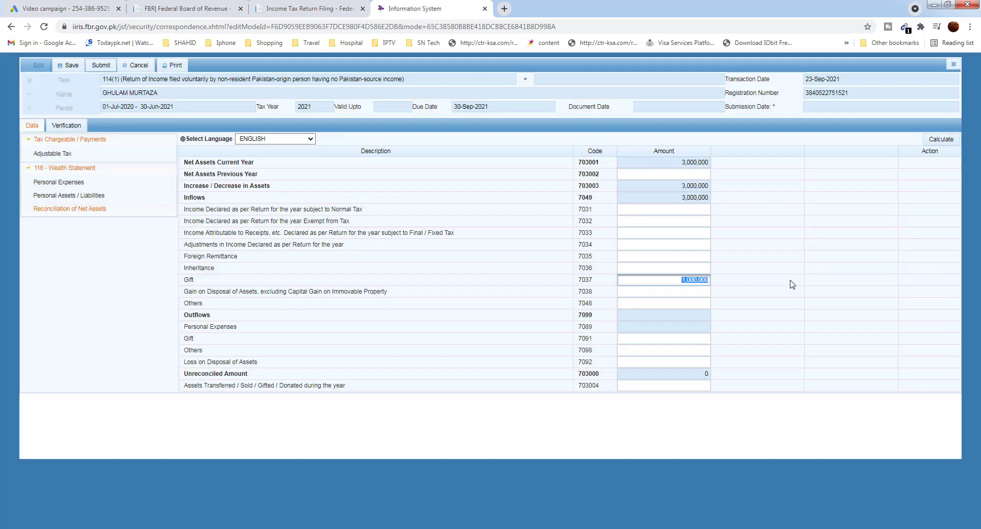
pyautogui.press('BackSpace')
pyautogui.click(941, 141)
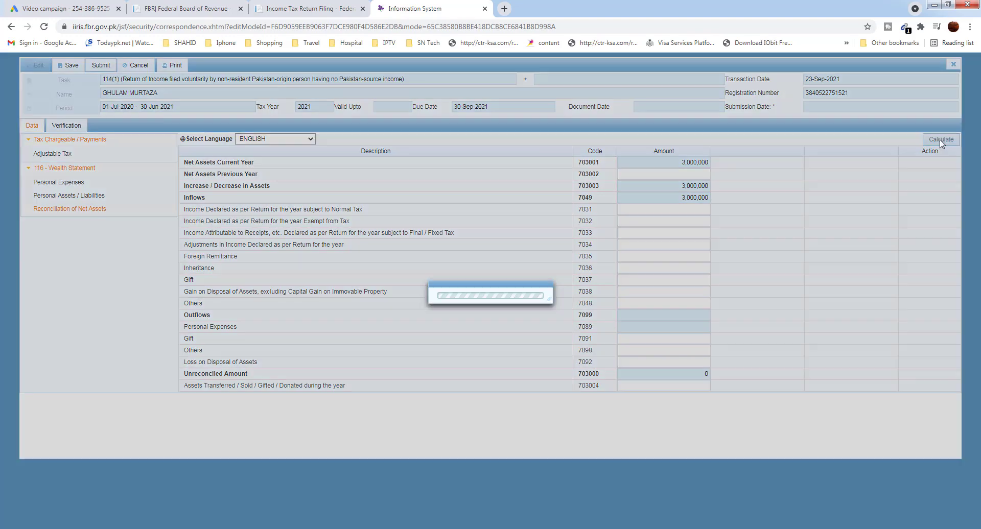
pyautogui.click(941, 140)
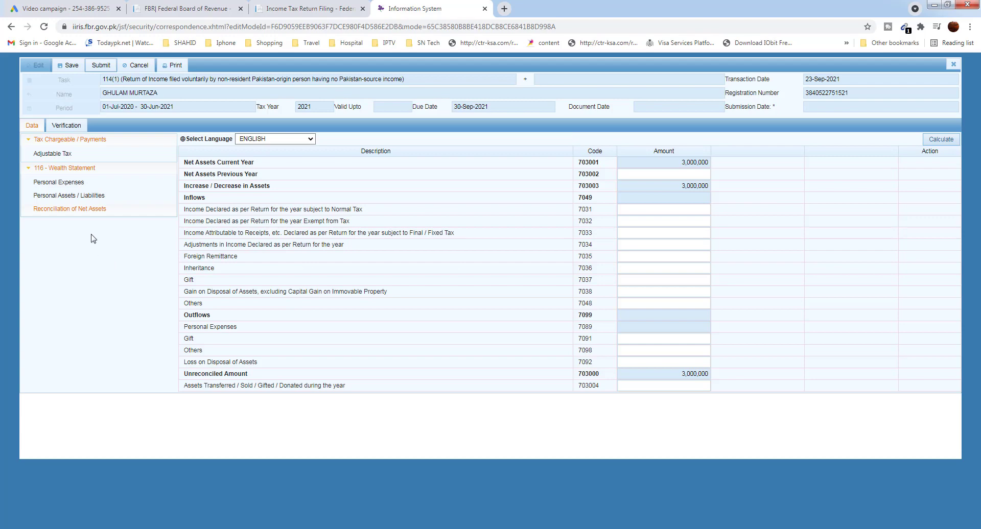
# Step: Delete the 111 investment entry from Personal Assets / Liabilities and recalculate
pyautogui.click(72, 196)
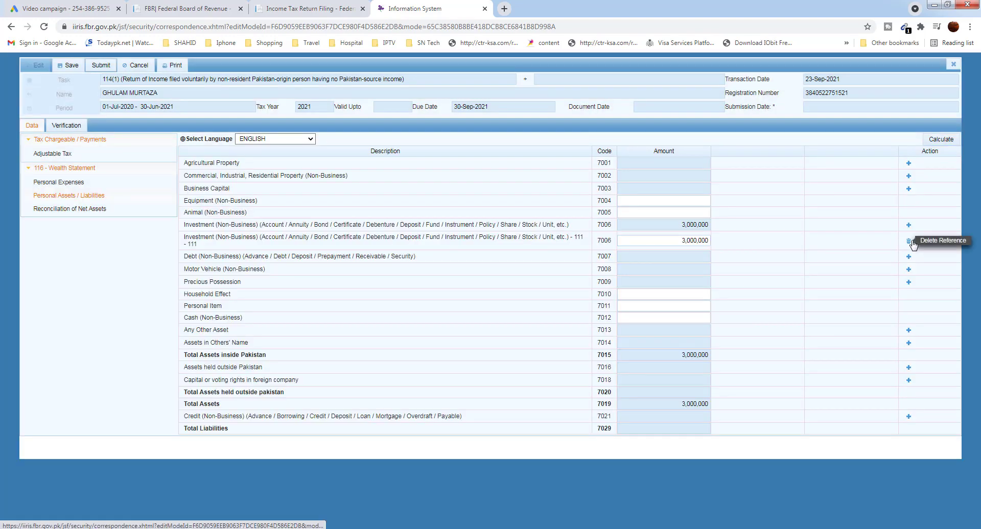
pyautogui.click(908, 241)
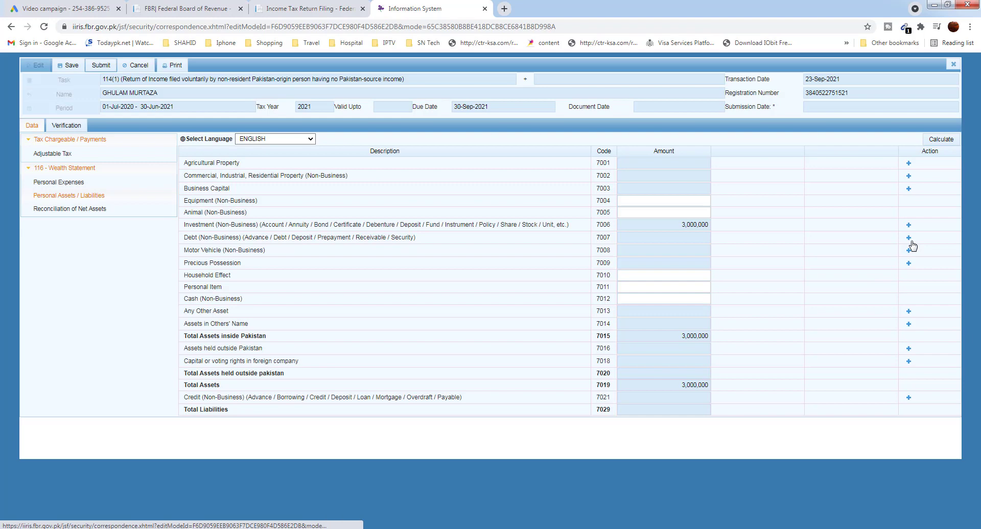
pyautogui.click(939, 144)
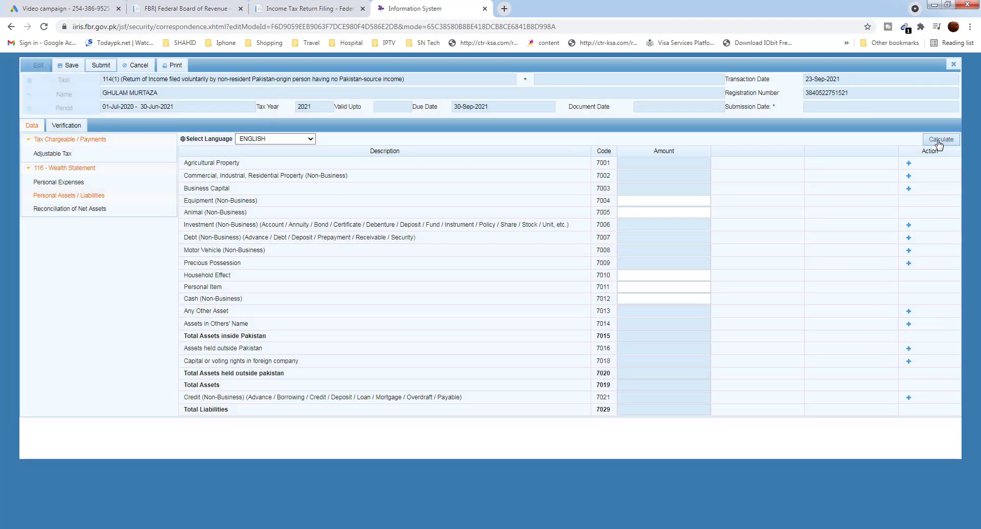
pyautogui.click(939, 143)
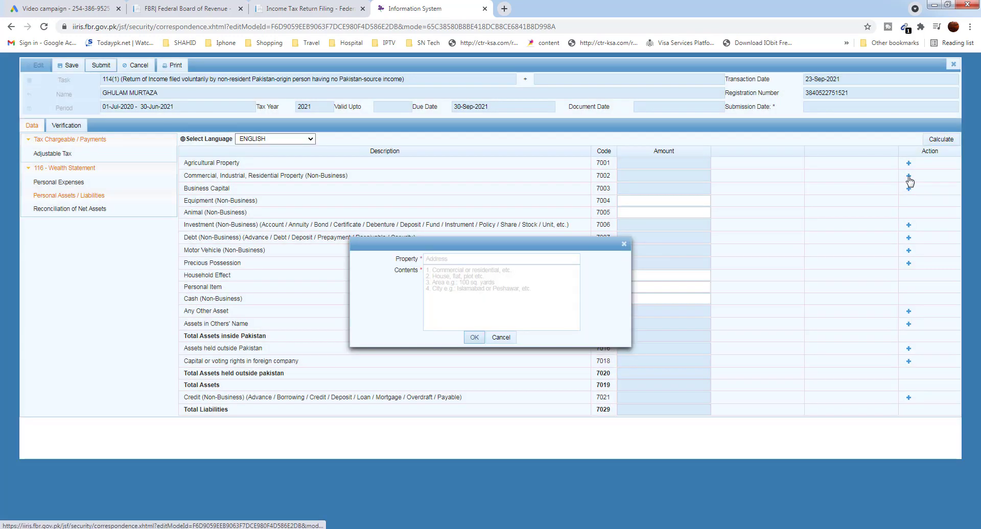
# Step: Add a Commercial, Industrial, Residential Property (Non-Business) entry with property "15 malar" and contents 11
pyautogui.click(425, 261)
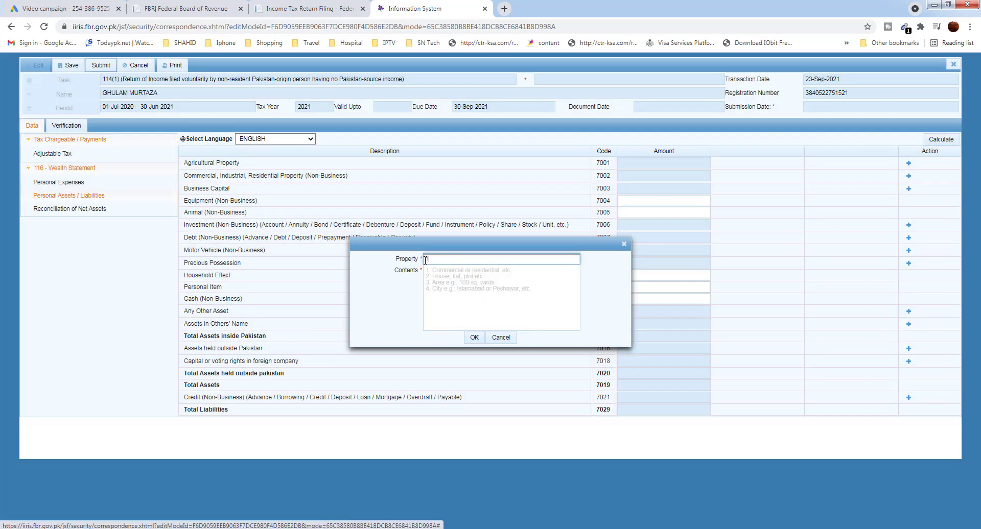
pyautogui.write('15 malar')
pyautogui.click(449, 278)
pyautogui.write('11')
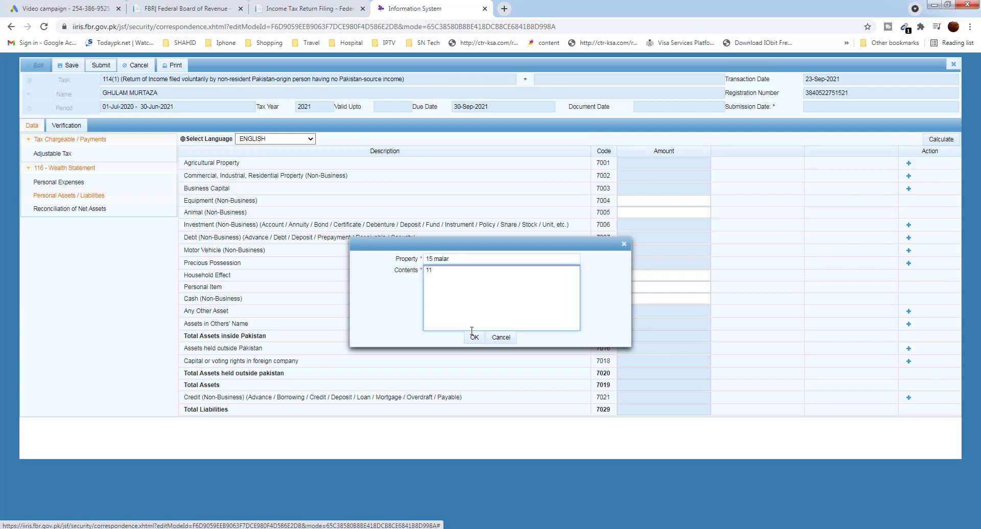
pyautogui.click(472, 336)
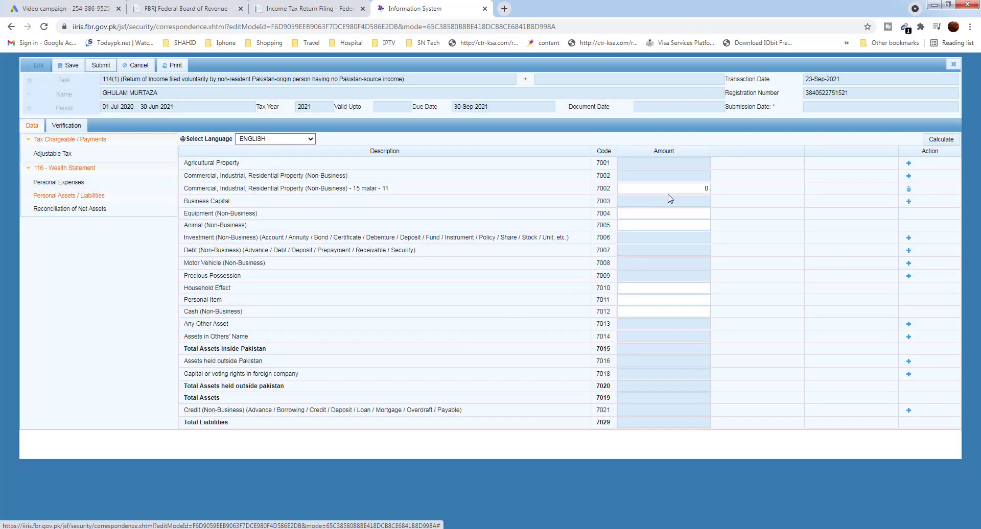
# Step: Set the 15 malar property's amount to 5,000,000 and recalculate the assets
pyautogui.click(669, 192)
pyautogui.write('5000000')
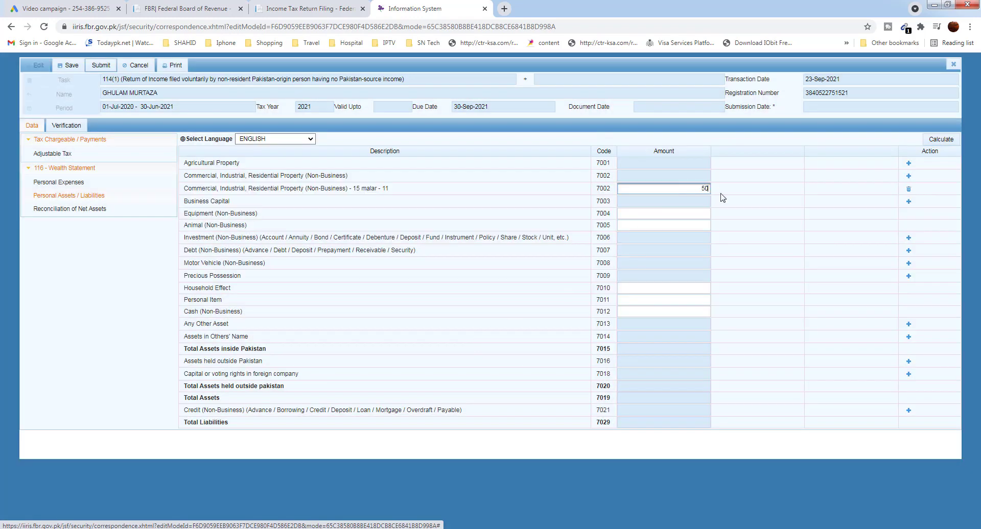
pyautogui.click(930, 141)
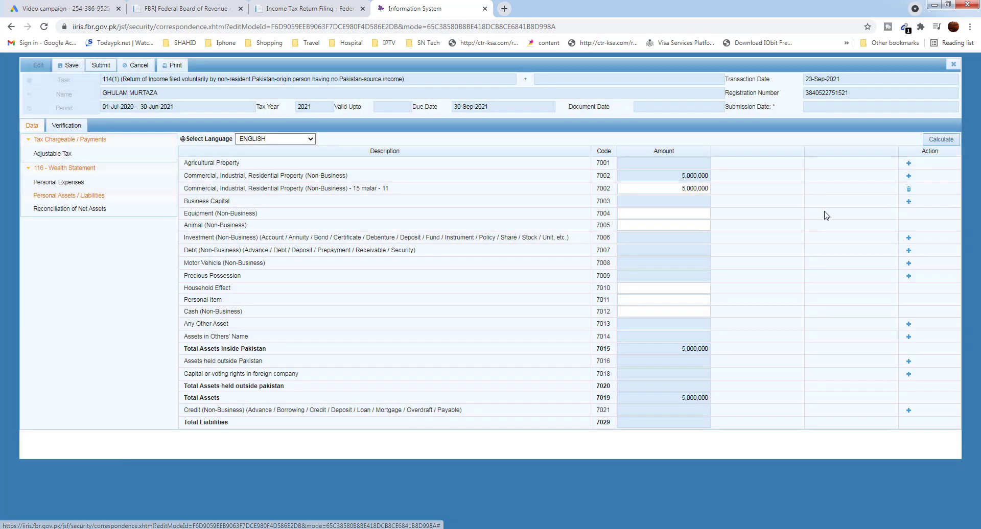
# Step: Copy the 15 malar property's 5,000,000 amount into Inheritance under Inflows in Reconciliation of Net Assets and recalculate
pyautogui.moveTo(679, 188); pyautogui.dragTo(718, 193)
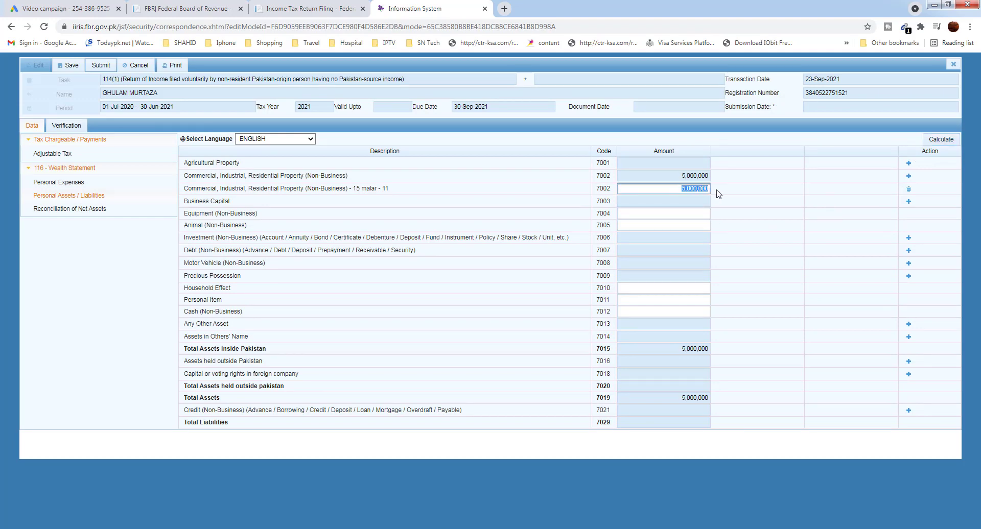
pyautogui.click(774, 209)
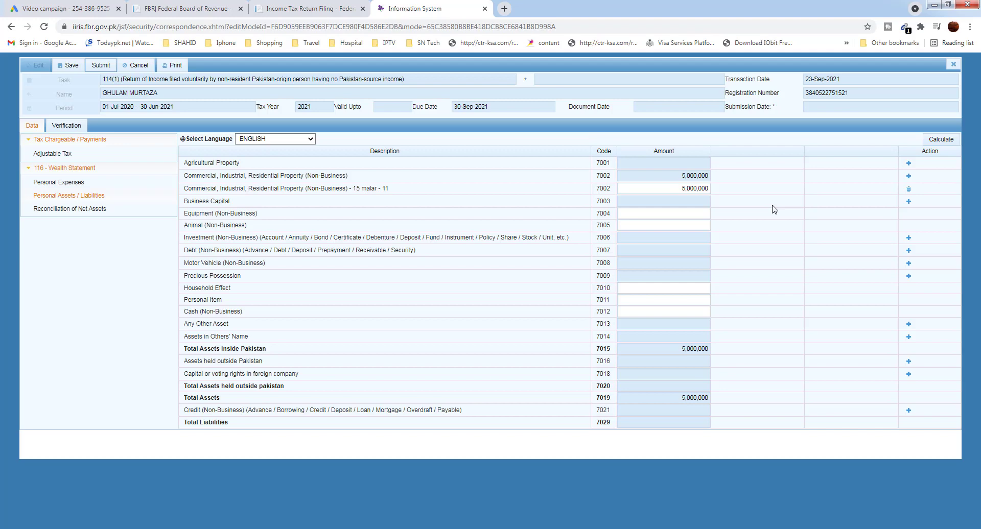
pyautogui.moveTo(664, 189); pyautogui.dragTo(714, 193)
pyautogui.hotkey('ctrl', 'c')
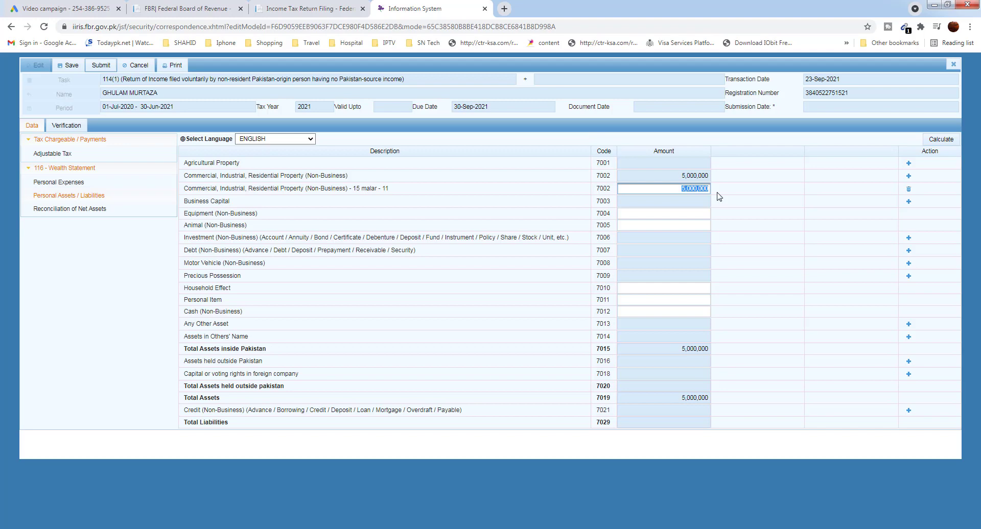
pyautogui.click(60, 213)
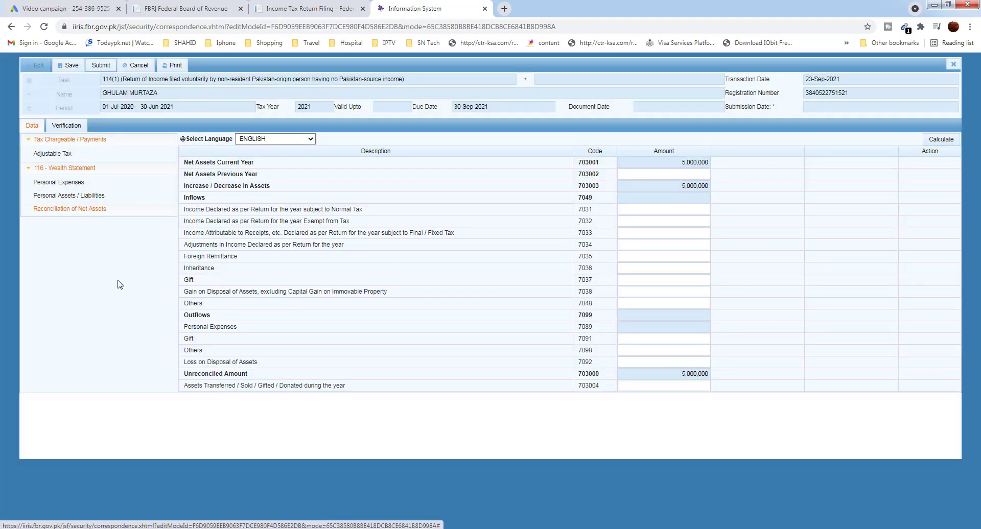
pyautogui.click(647, 268)
pyautogui.hotkey('ctrl', 'v')
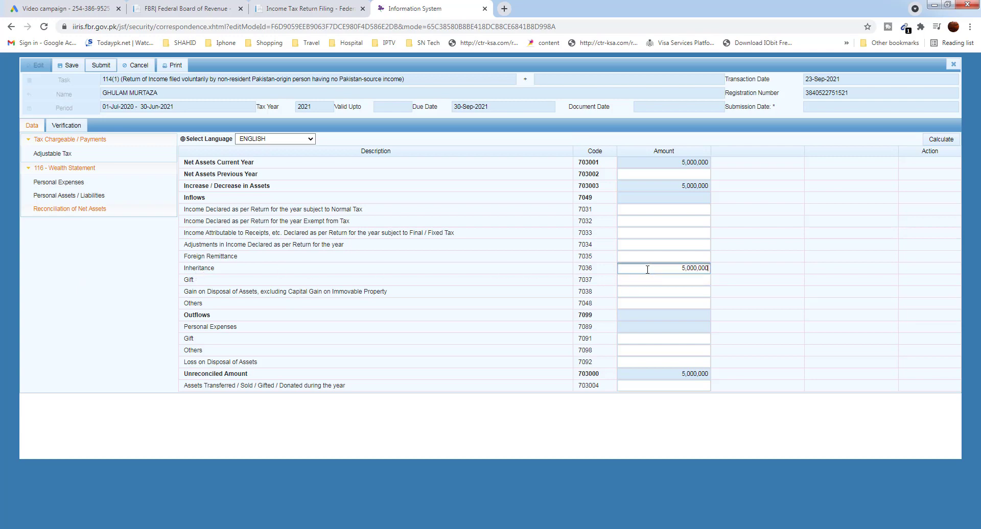
pyautogui.click(940, 140)
pyautogui.click(940, 140)
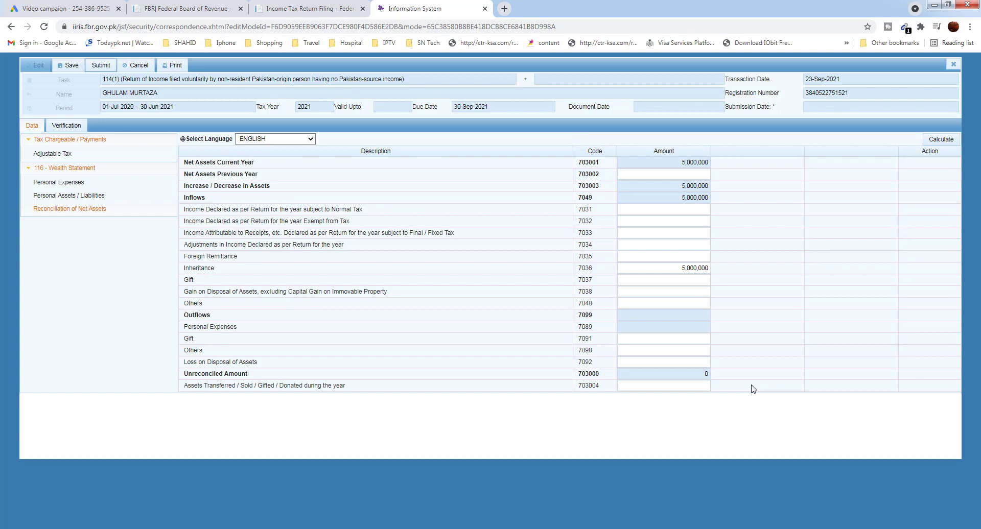
pyautogui.click(88, 199)
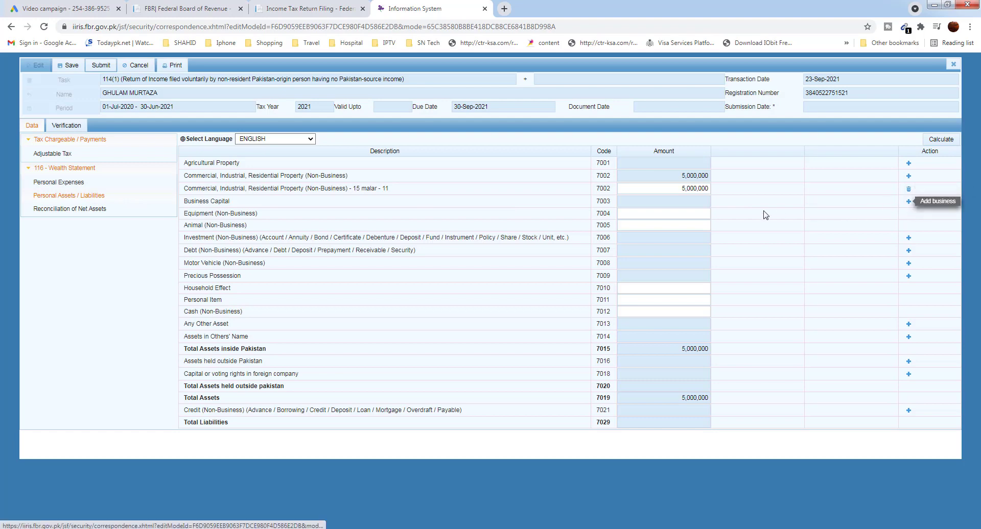
pyautogui.click(49, 209)
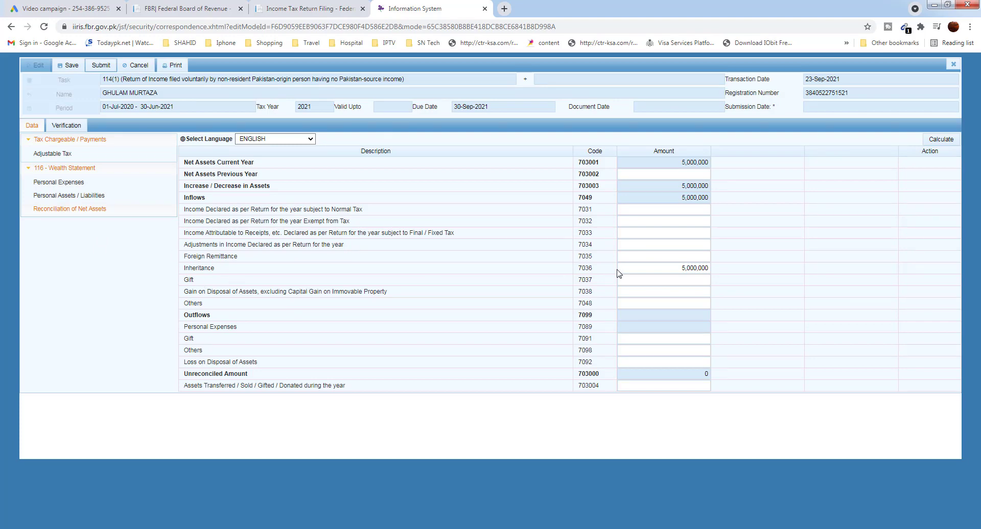
pyautogui.click(658, 280)
# Step: Add a second Commercial, Industrial, Residential Property (Non-Business) entry with property "5 ammara" and contents "addd" in Personal Assets / Liabilities
pyautogui.click(107, 200)
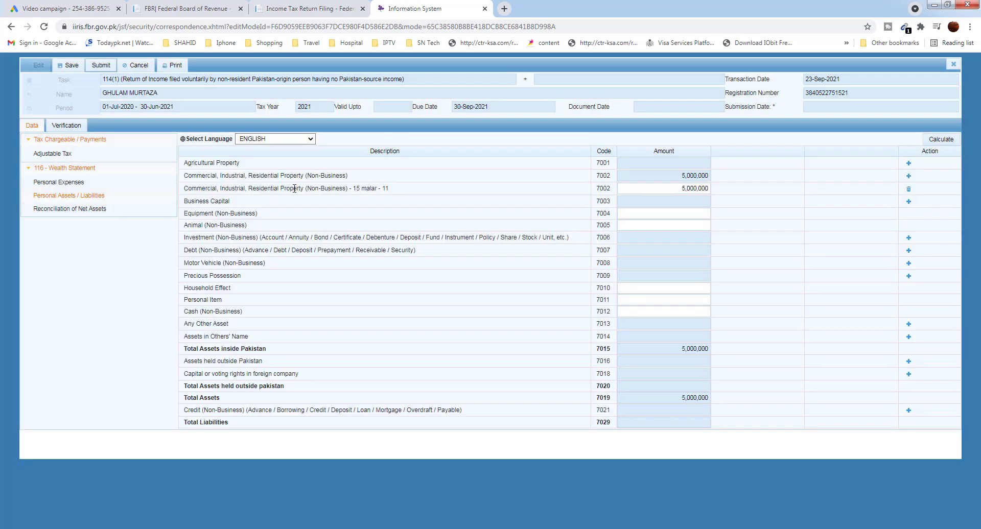
pyautogui.click(909, 176)
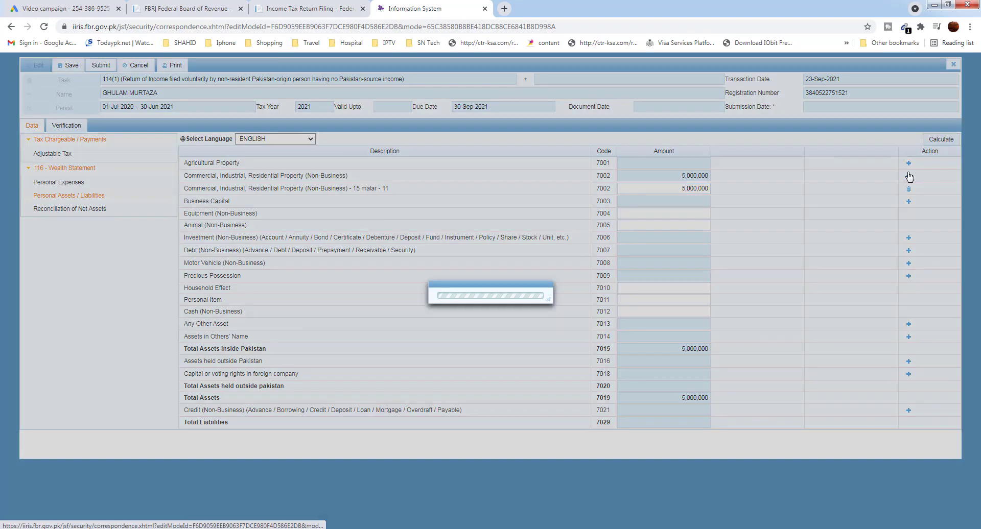
pyautogui.click(447, 258)
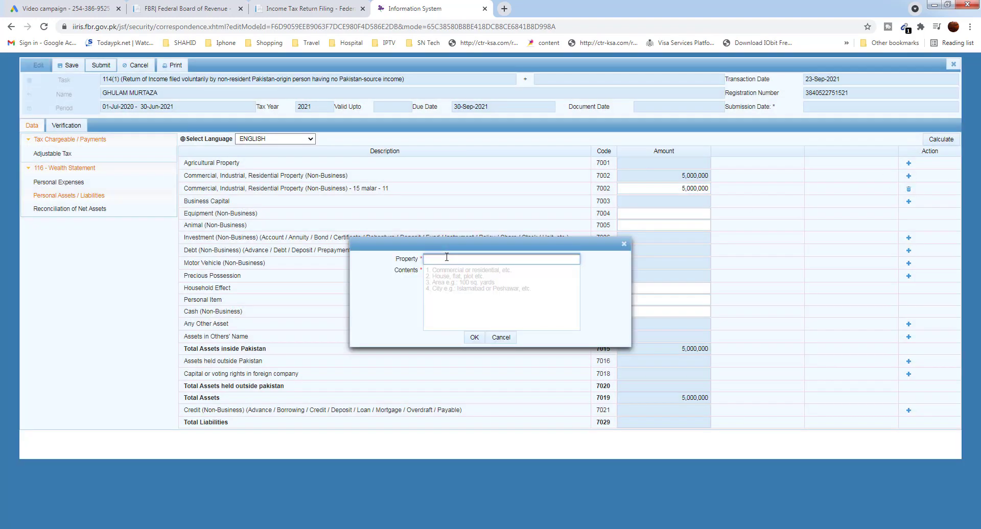
pyautogui.write('5 ammara')
pyautogui.press('Tab')
pyautogui.write('addd')
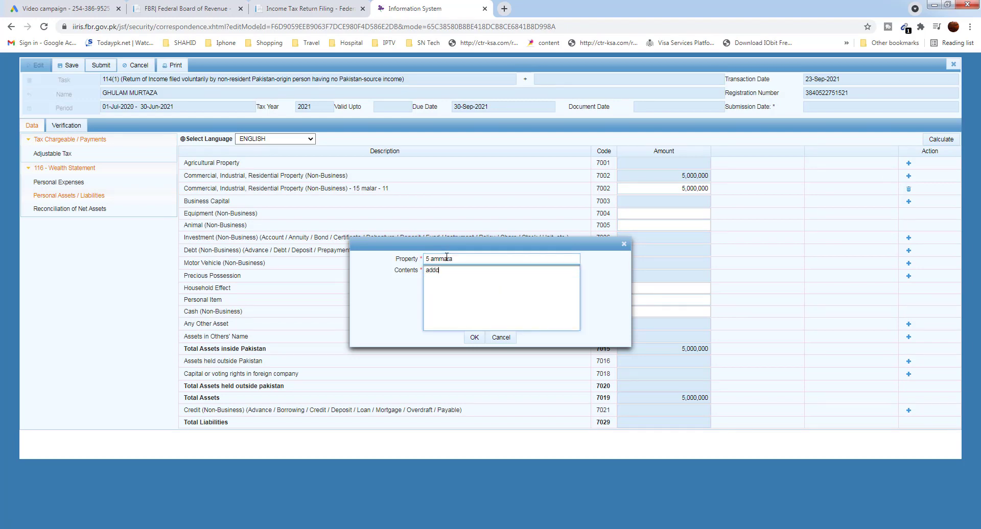
pyautogui.click(475, 337)
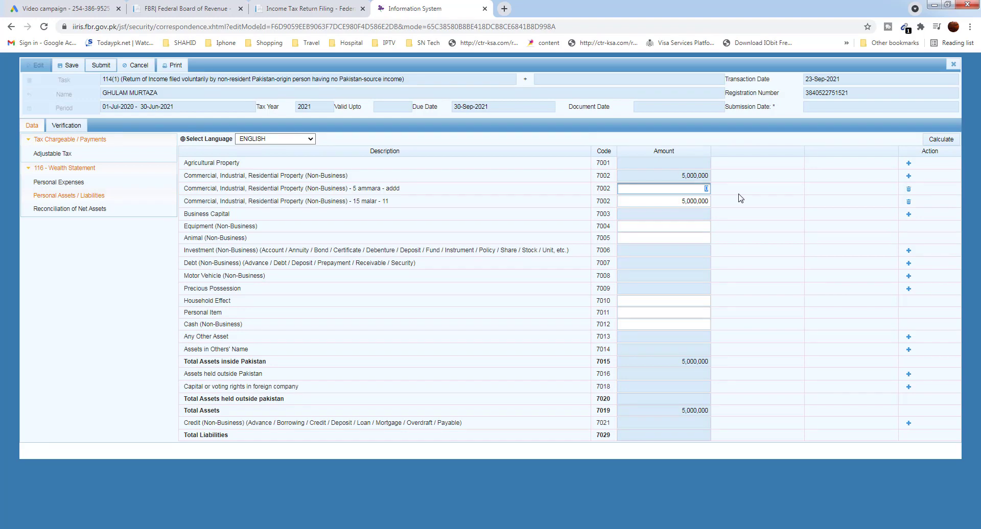
# Step: Set the 5 ammara property's amount to 1,000,000 and recalculate the assets
pyautogui.write('1000000')
pyautogui.press('Tab')
pyautogui.click(938, 140)
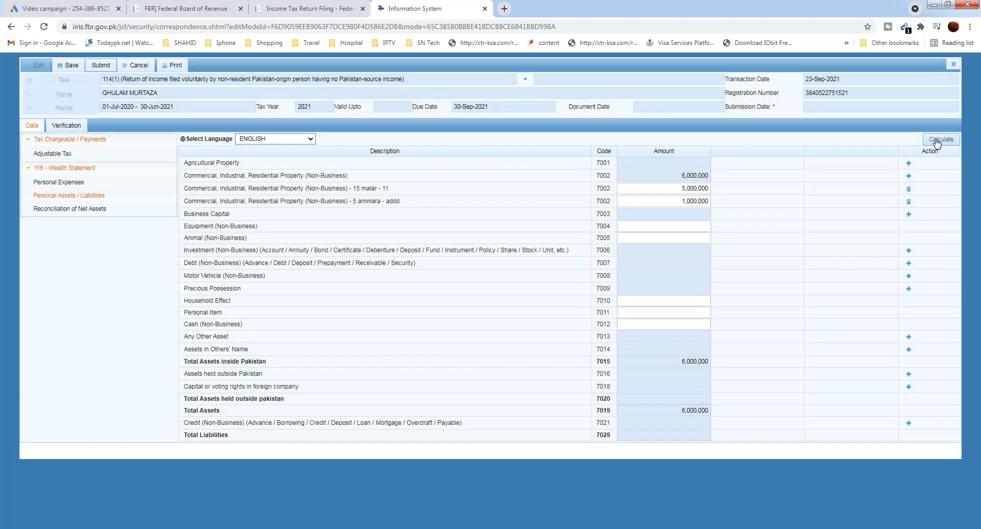
pyautogui.click(937, 140)
# Step: Copy the 1,000,000 unreconciled amount into Gift under Inflows in Reconciliation of Net Assets and recalculate
pyautogui.click(91, 214)
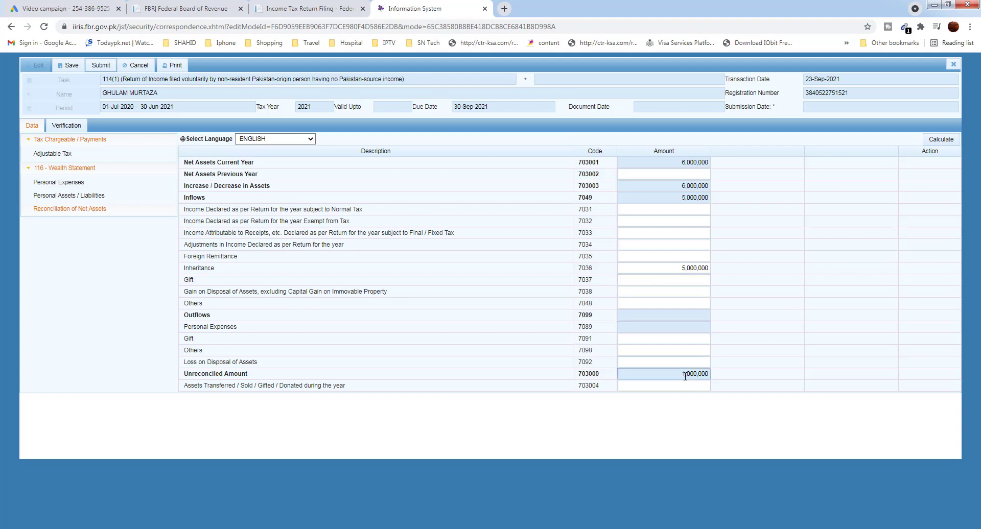
pyautogui.moveTo(678, 376); pyautogui.dragTo(711, 376)
pyautogui.hotkey('ctrl', 'c')
pyautogui.click(664, 282)
pyautogui.hotkey('ctrl', 'v')
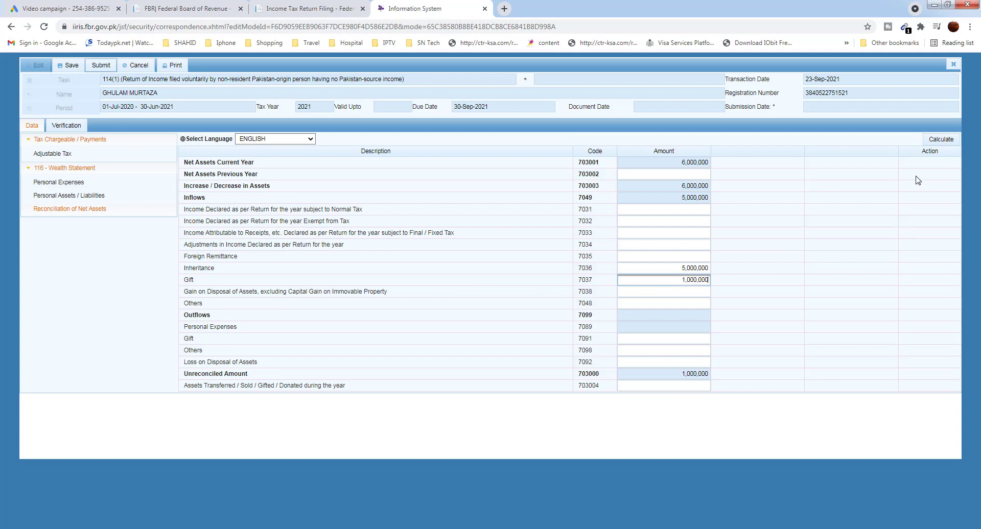
pyautogui.click(939, 141)
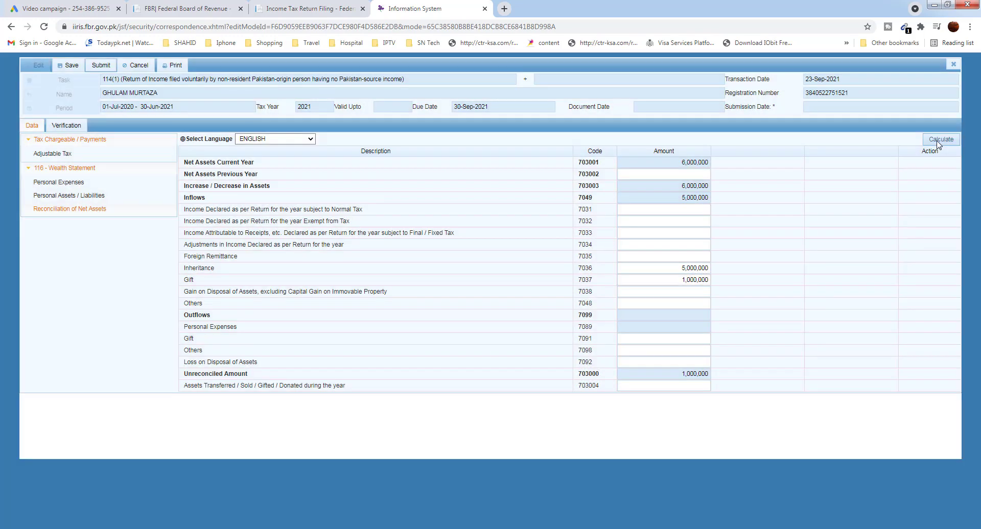
pyautogui.click(938, 142)
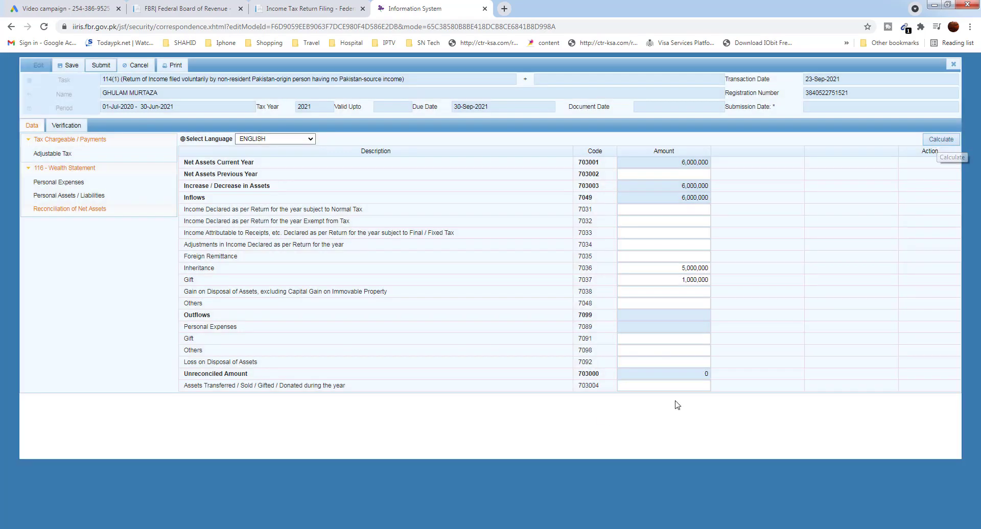